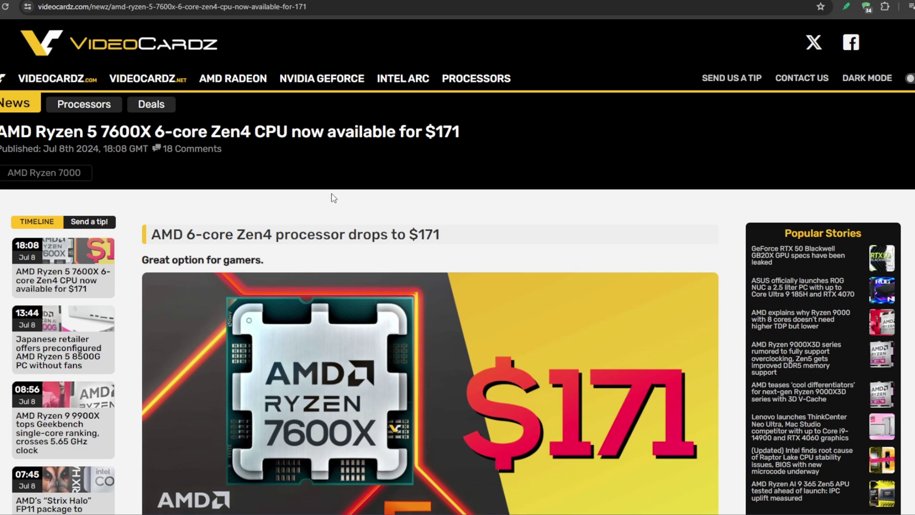
{"action": "scroll", "coordinate": [390, 243], "scroll_direction": "down", "scroll_amount": 2}
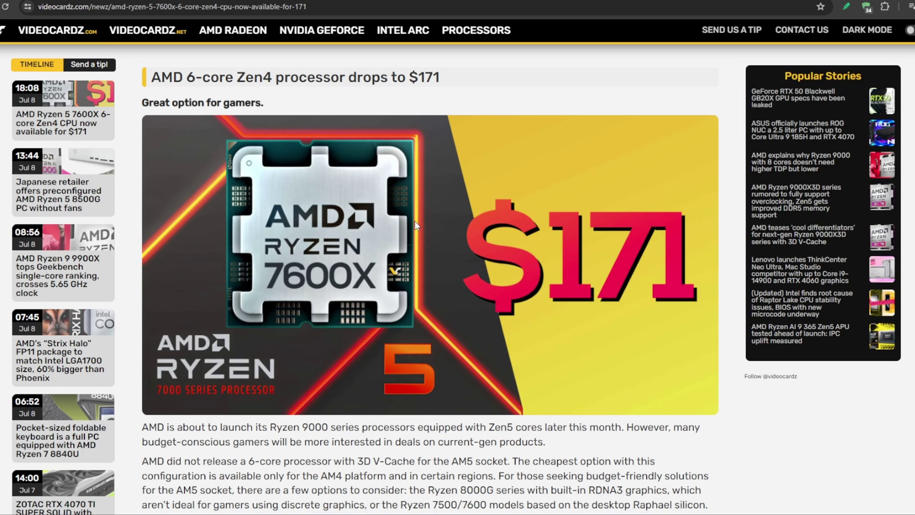
{"action": "scroll", "coordinate": [415, 221], "scroll_direction": "up", "scroll_amount": 2}
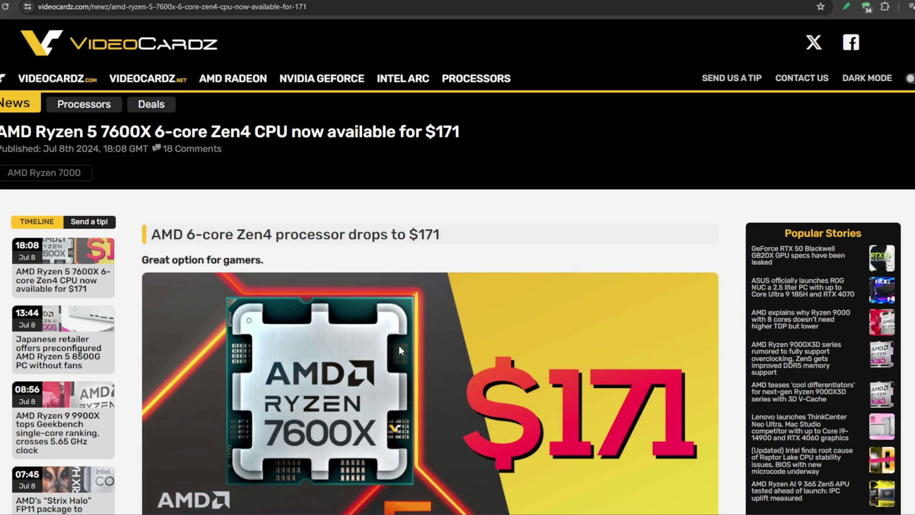
{"action": "scroll", "coordinate": [399, 345], "scroll_direction": "down", "scroll_amount": 4}
{"action": "scroll", "coordinate": [428, 286], "scroll_direction": "down", "scroll_amount": 2}
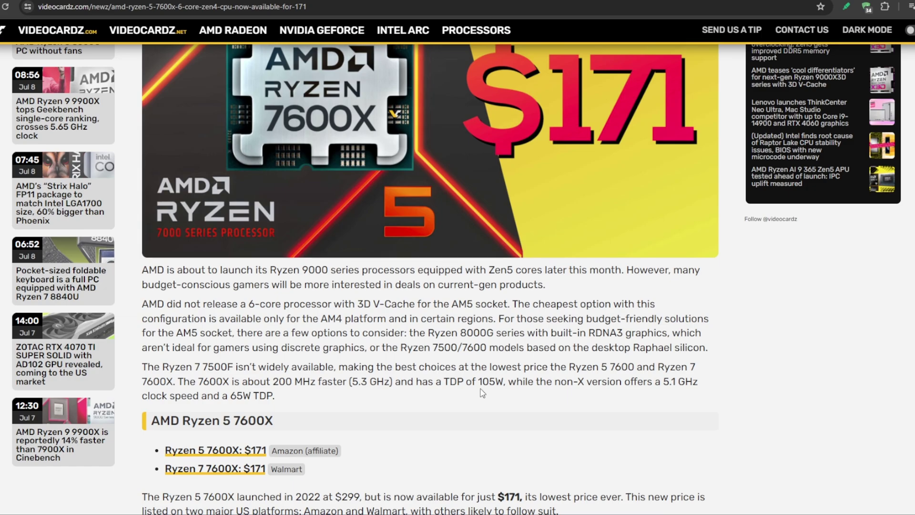
{"action": "scroll", "coordinate": [481, 392], "scroll_direction": "down", "scroll_amount": 3}
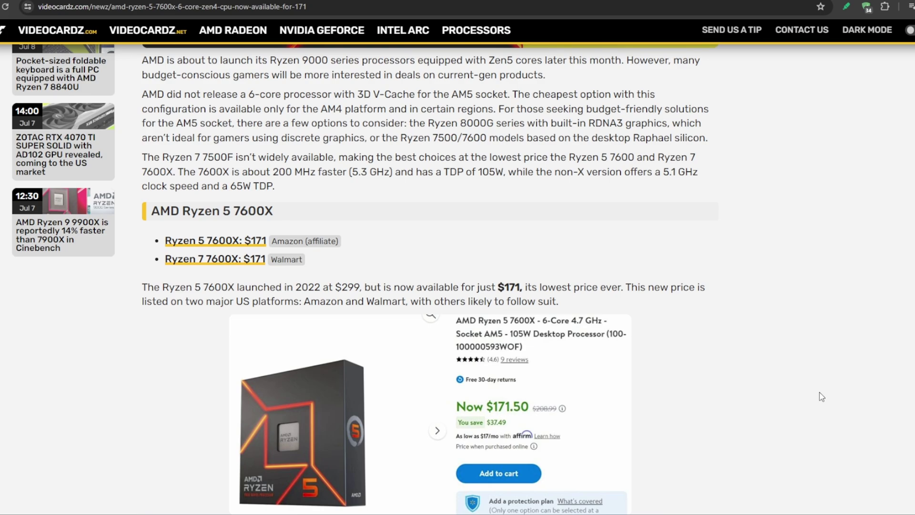
{"action": "scroll", "coordinate": [821, 396], "scroll_direction": "down", "scroll_amount": 6}
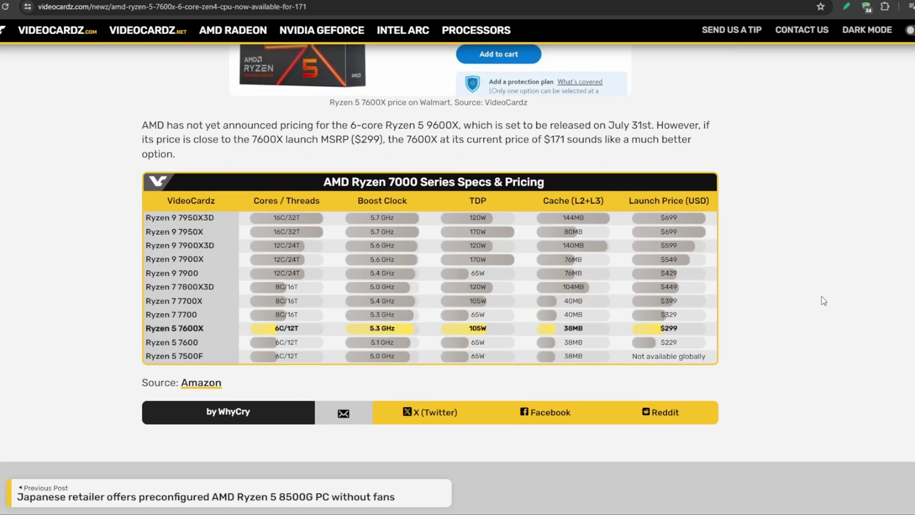
{"action": "scroll", "coordinate": [823, 300], "scroll_direction": "down", "scroll_amount": 1}
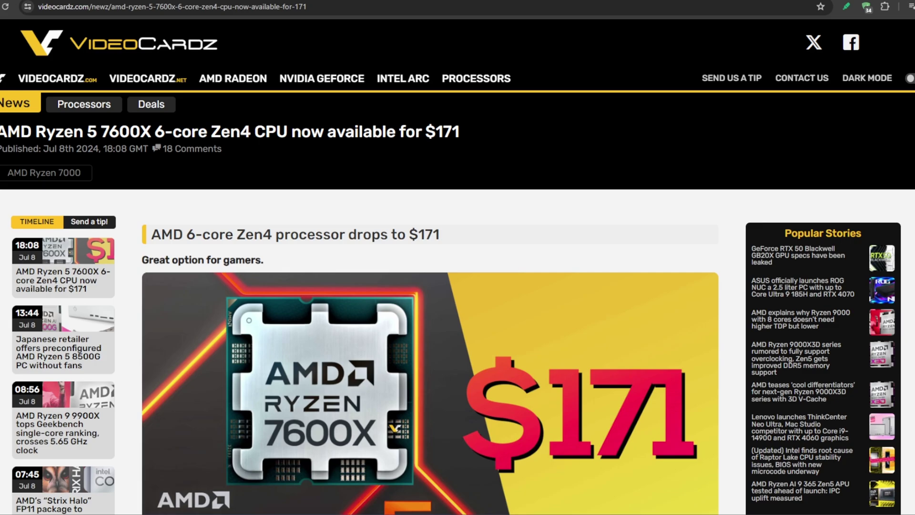
{"action": "scroll", "coordinate": [784, 505], "scroll_direction": "down", "scroll_amount": 2}
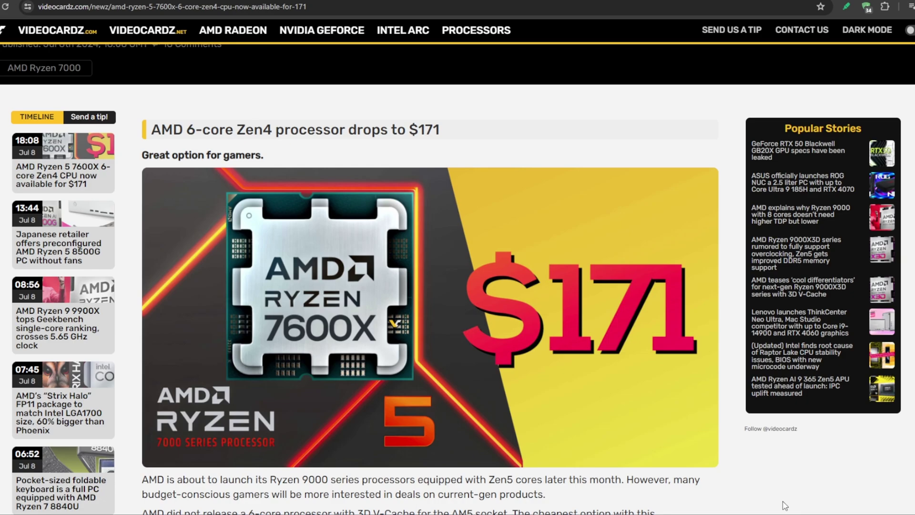